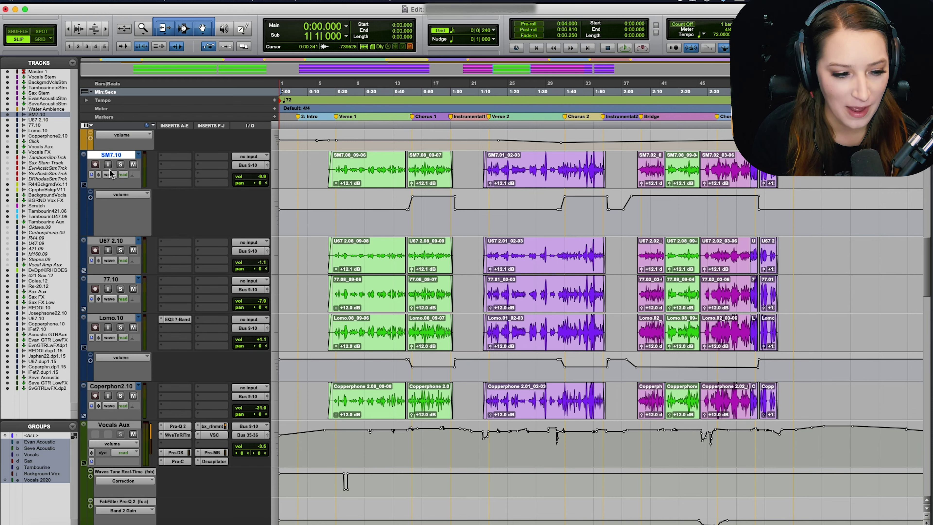
Step: Switch the SM7.10 track to playlists view and place the edit cursor just before the start of the SM7.01 clip
{"action": "left_click", "coordinate": [113, 174]}
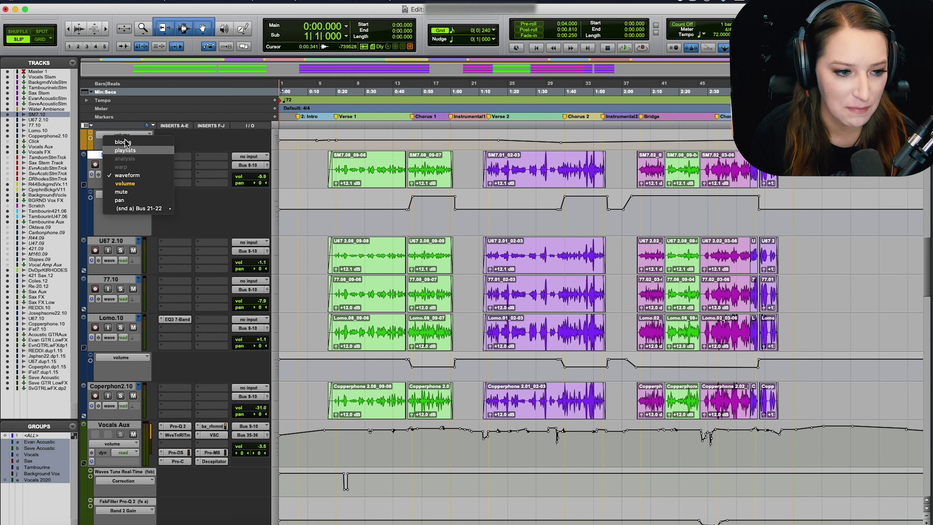
{"action": "left_click", "coordinate": [125, 150]}
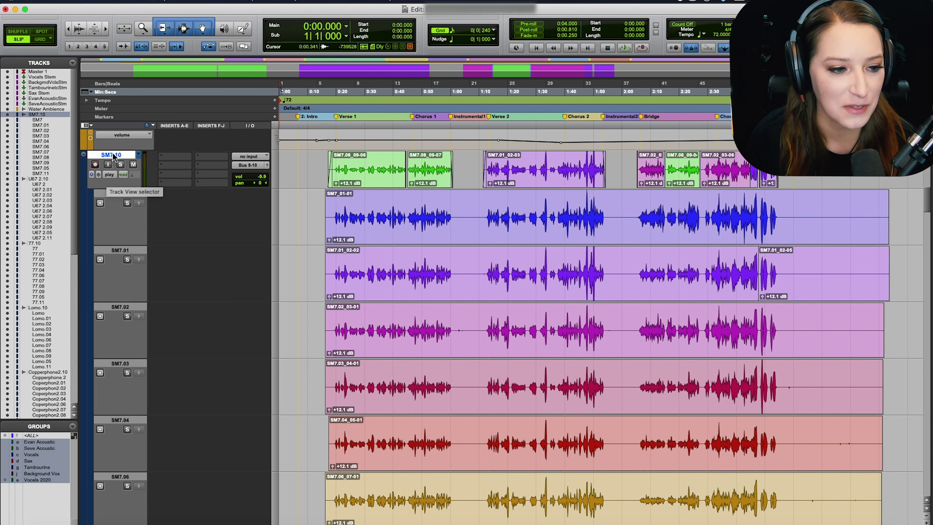
{"action": "left_click", "coordinate": [318, 261]}
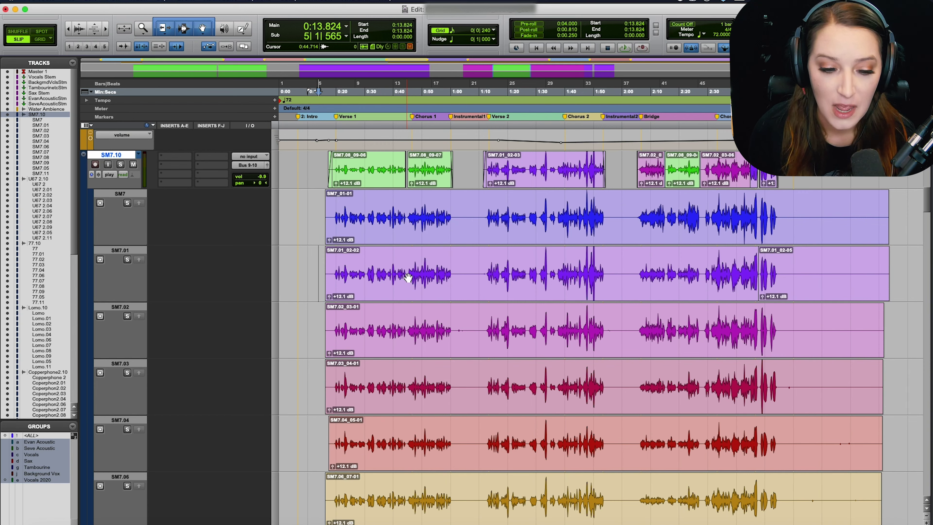
Step: Select the long SM7.01_02-02 clip in the SM7.01 playlist lane and assign it a clip rating
{"action": "left_click", "coordinate": [417, 288]}
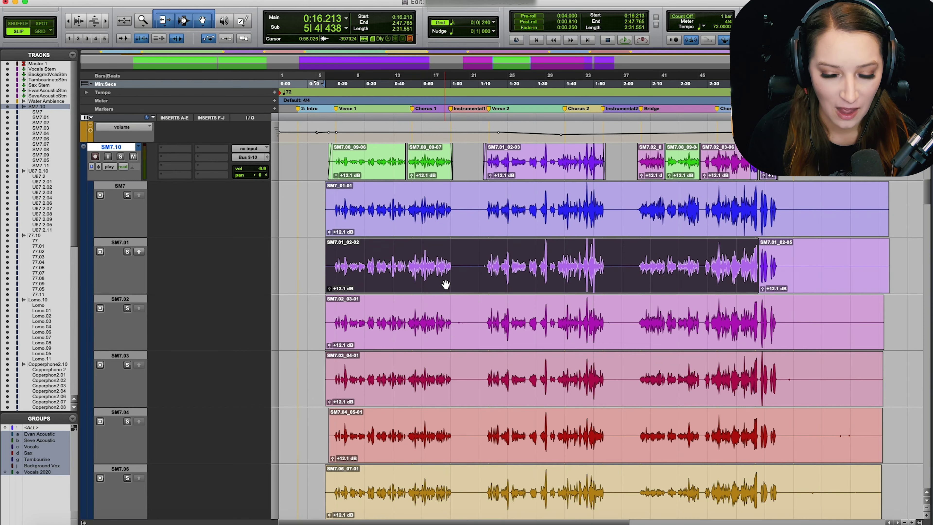
{"action": "right_click", "coordinate": [446, 285]}
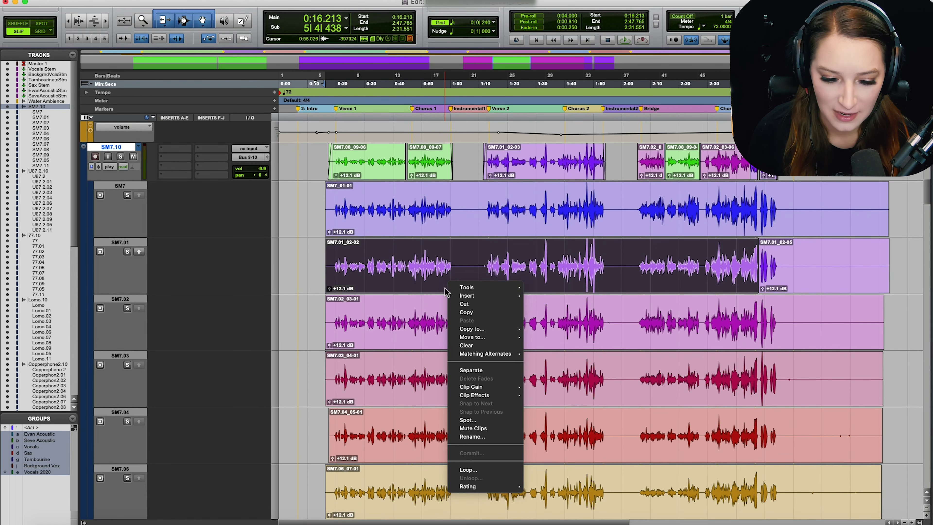
{"action": "mouse_move", "coordinate": [494, 487]}
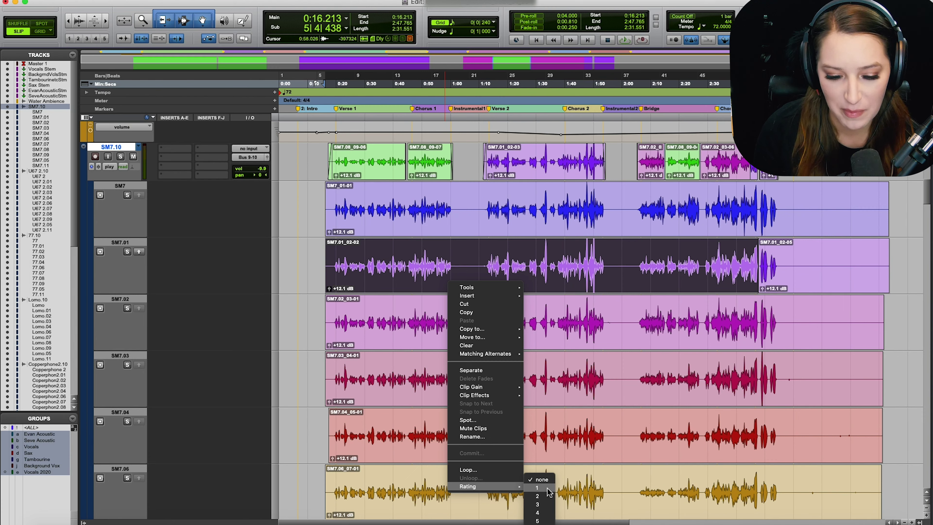
{"action": "left_click", "coordinate": [548, 496]}
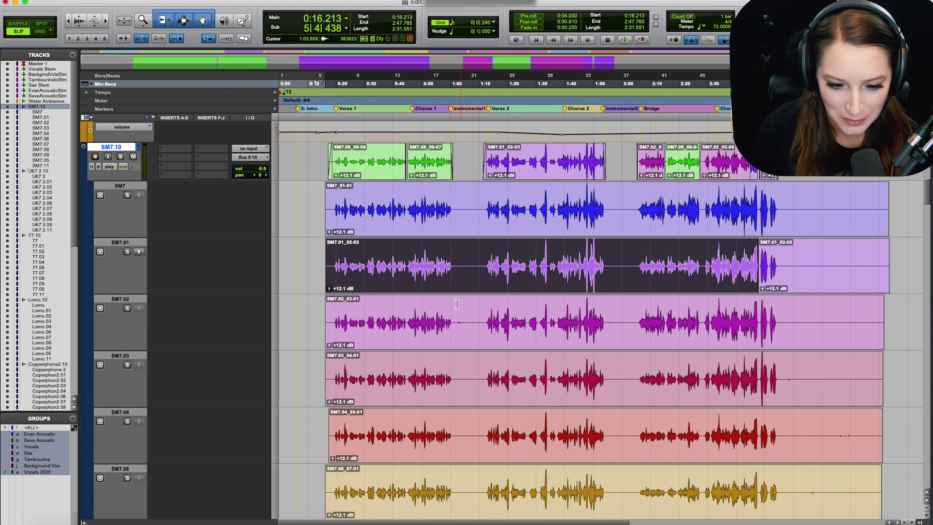
Step: Solo the SM7.02 playlist lane and assign a rating to its whole SM7.02_03-01 clip
{"action": "left_click", "coordinate": [437, 310]}
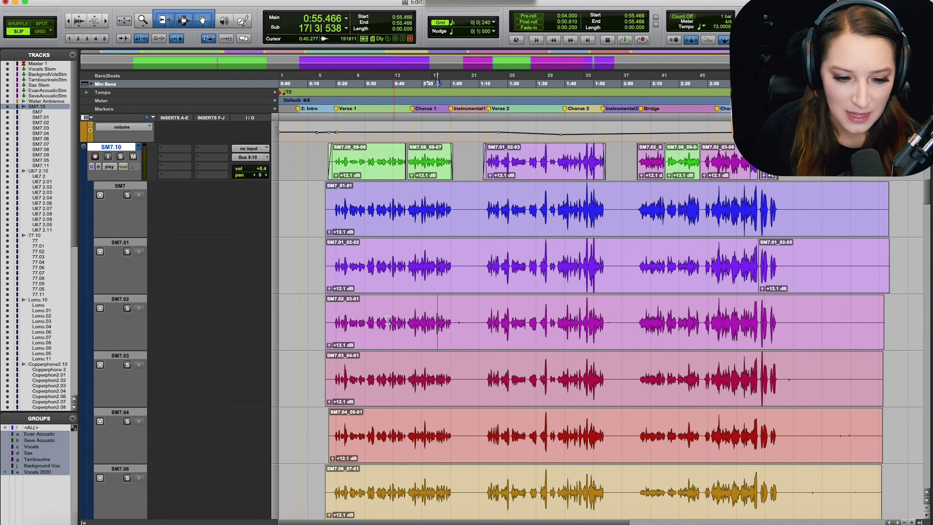
{"action": "left_click", "coordinate": [128, 309]}
{"action": "left_click_drag", "start_coordinate": [406, 317], "coordinate": [454, 319]}
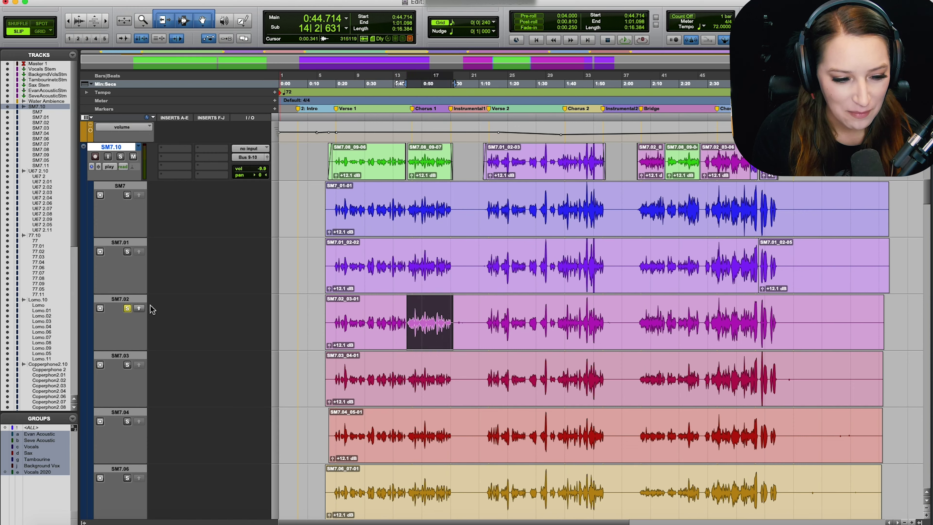
{"action": "left_click", "coordinate": [427, 338]}
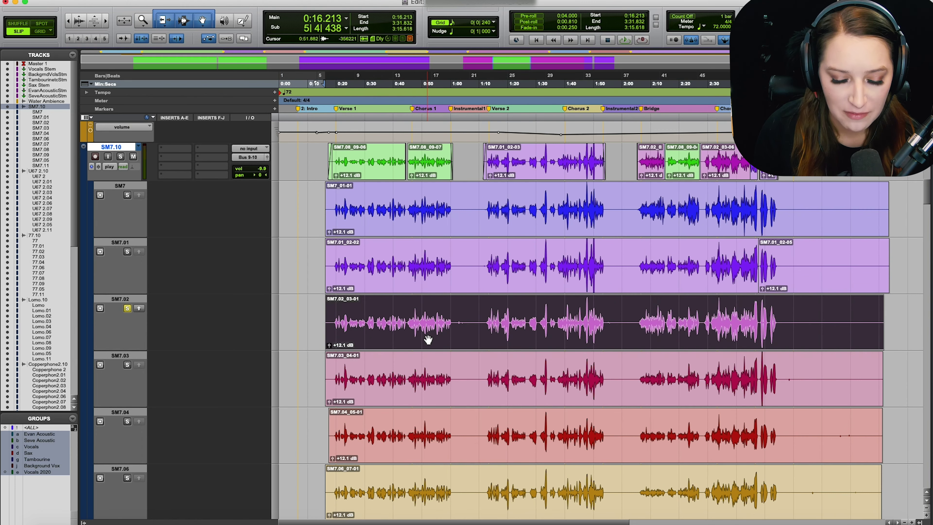
{"action": "right_click", "coordinate": [398, 347]}
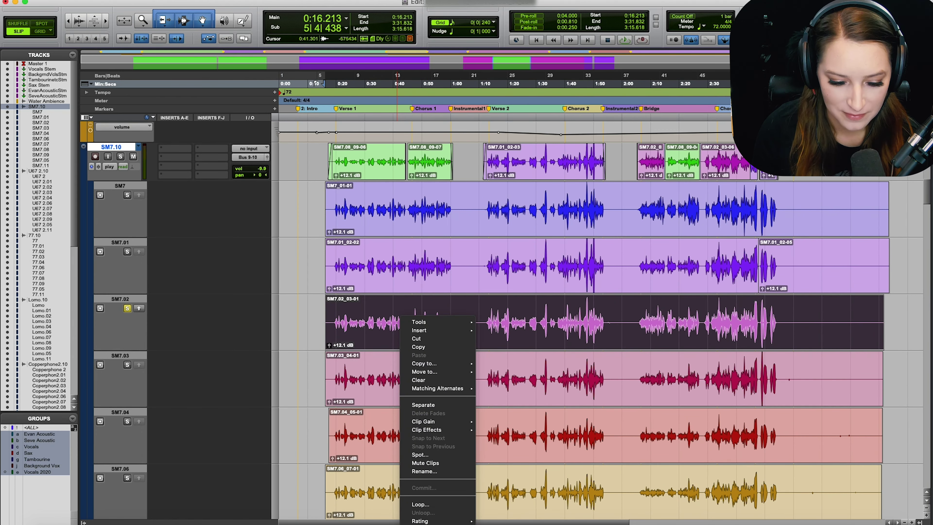
{"action": "left_click", "coordinate": [493, 512]}
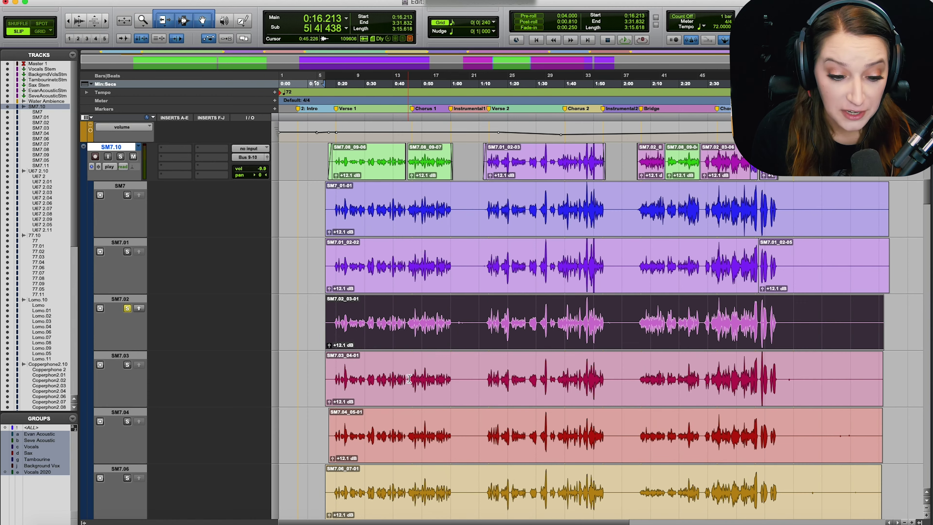
Step: Solo the SM7.03 playlist lane and assign a rating to its SM7.03_04-01 clip
{"action": "left_click", "coordinate": [430, 389]}
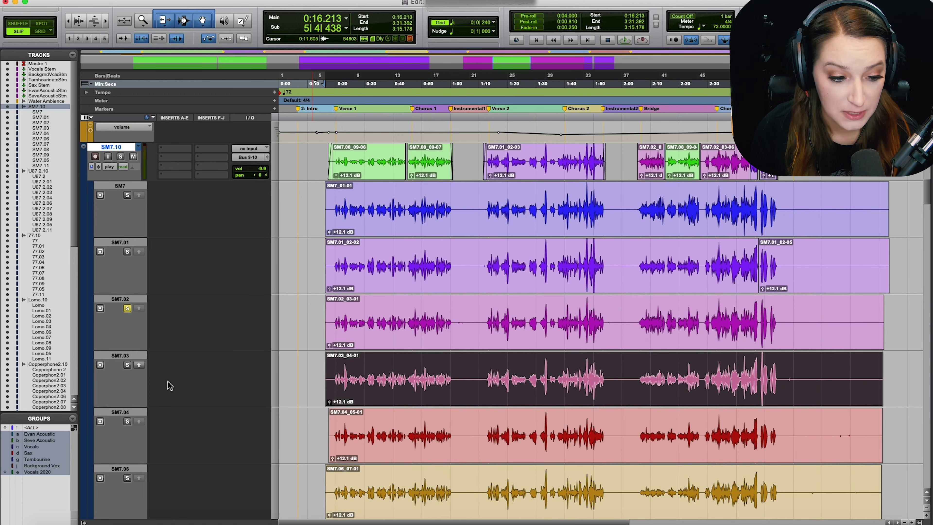
{"action": "left_click", "coordinate": [127, 364]}
{"action": "scroll", "coordinate": [501, 379], "scroll_direction": "down", "scroll_amount": 5}
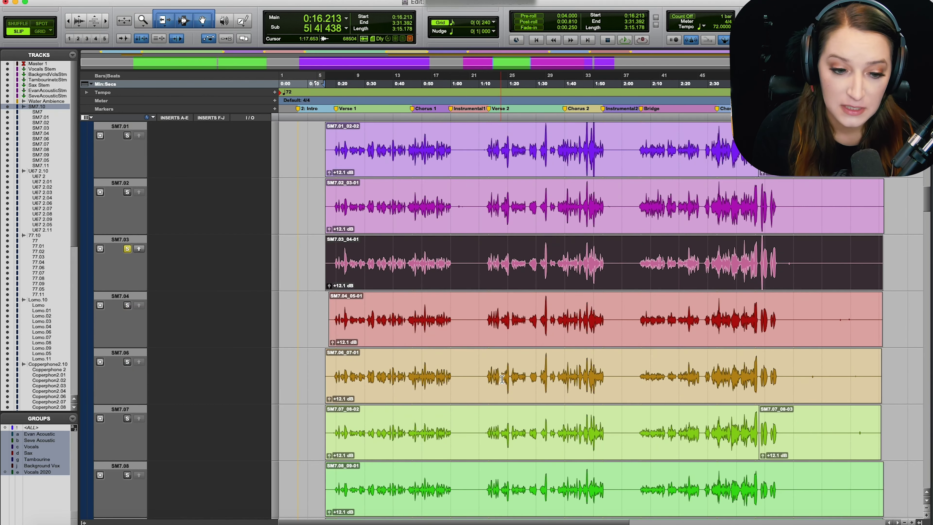
{"action": "right_click", "coordinate": [416, 272]}
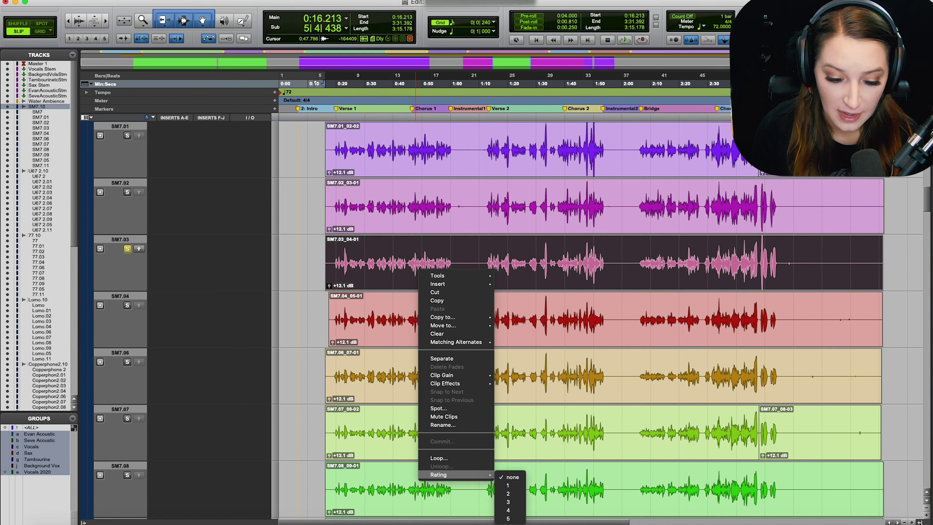
{"action": "left_click", "coordinate": [501, 501]}
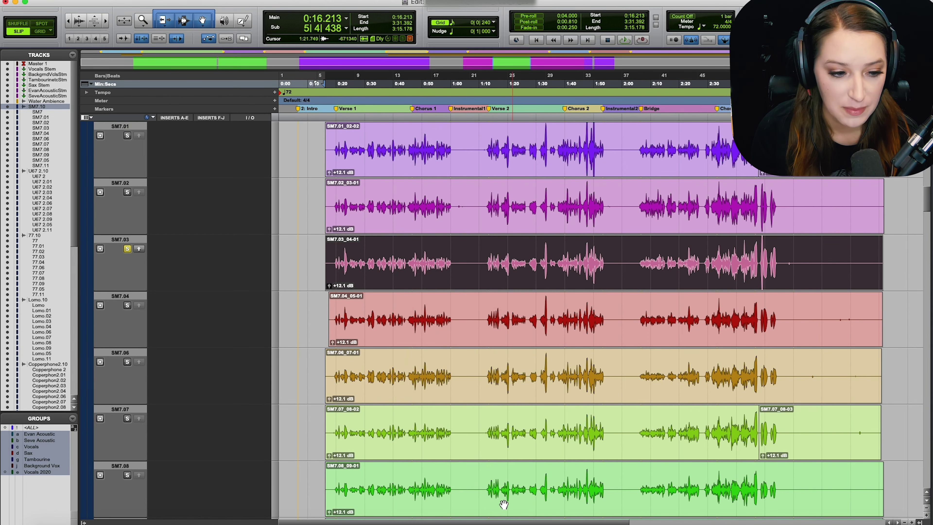
Step: Solo the SM7.04 playlist lane and assign a rating to its SM7.04_05-01 clip
{"action": "left_click", "coordinate": [127, 305]}
{"action": "left_click", "coordinate": [448, 342]}
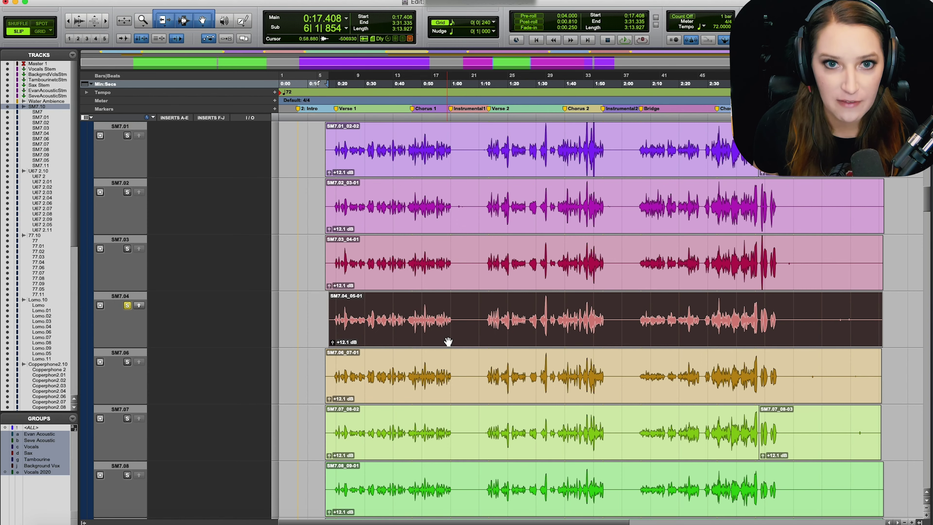
{"action": "right_click", "coordinate": [427, 333]}
{"action": "mouse_move", "coordinate": [465, 521]}
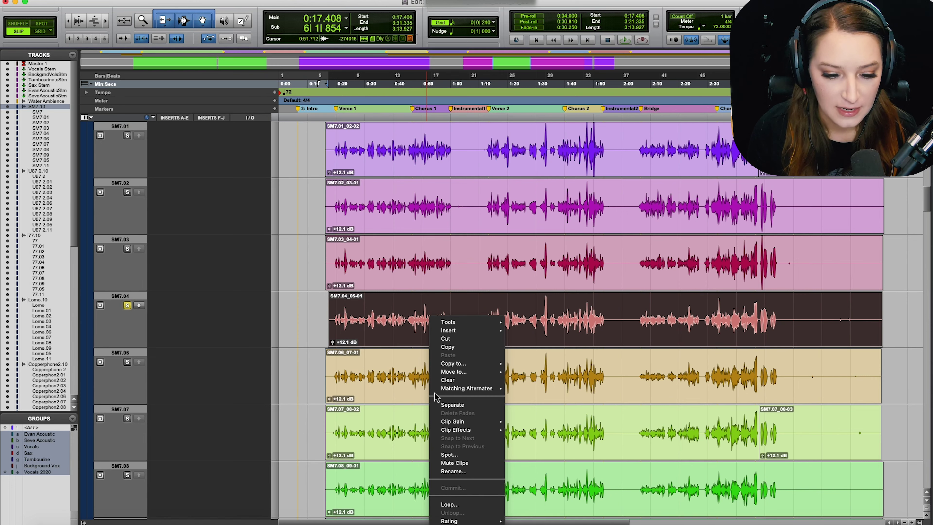
{"action": "left_click", "coordinate": [424, 397]}
Step: Rate the SM7.06_07-01 clip 4 with its playlist lane soloed, and clear the lane's solo
{"action": "left_click", "coordinate": [425, 398]}
{"action": "left_click", "coordinate": [128, 362], "text": "super"}
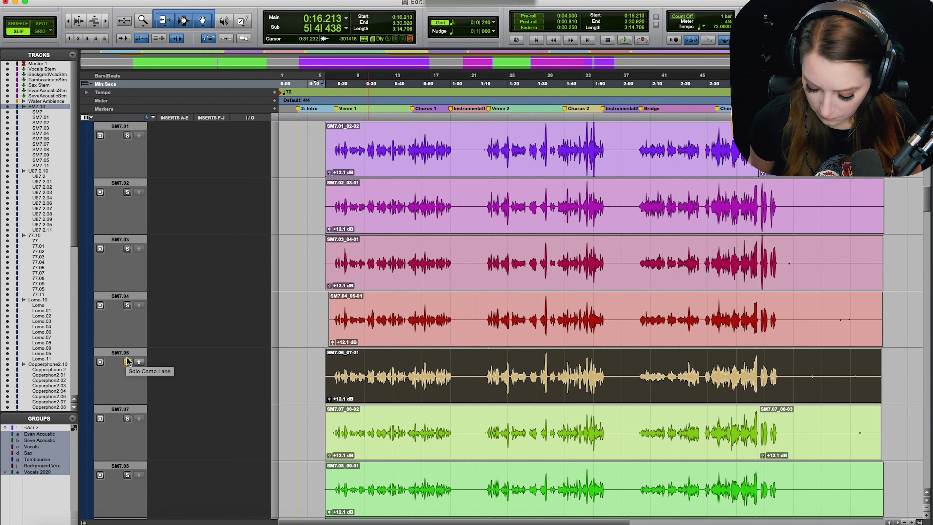
{"action": "right_click", "coordinate": [357, 384]}
{"action": "mouse_move", "coordinate": [423, 521]}
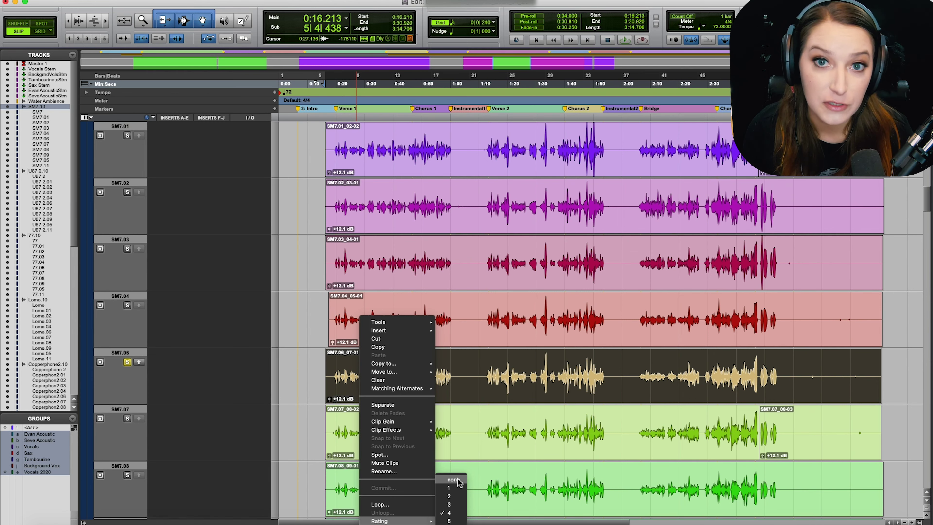
{"action": "left_click", "coordinate": [316, 381]}
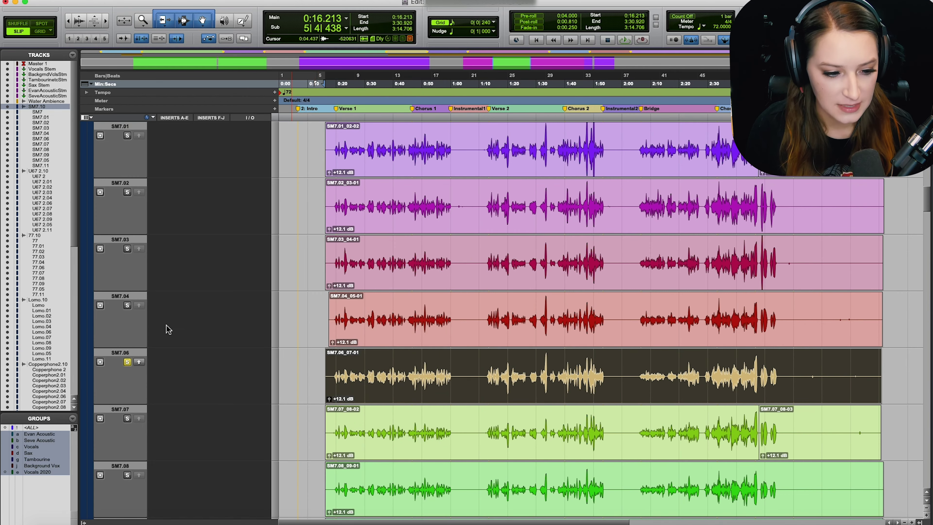
{"action": "left_click", "coordinate": [127, 362]}
Step: Filter the SM7.10 track's lanes to show only those with clips rated 5 or higher
{"action": "scroll", "coordinate": [210, 333], "scroll_direction": "up", "scroll_amount": 5}
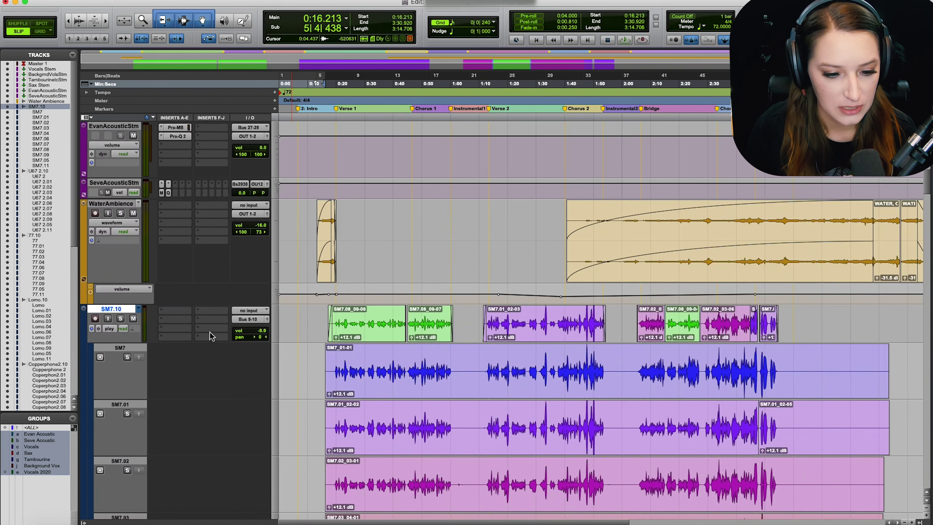
{"action": "right_click", "coordinate": [118, 310]}
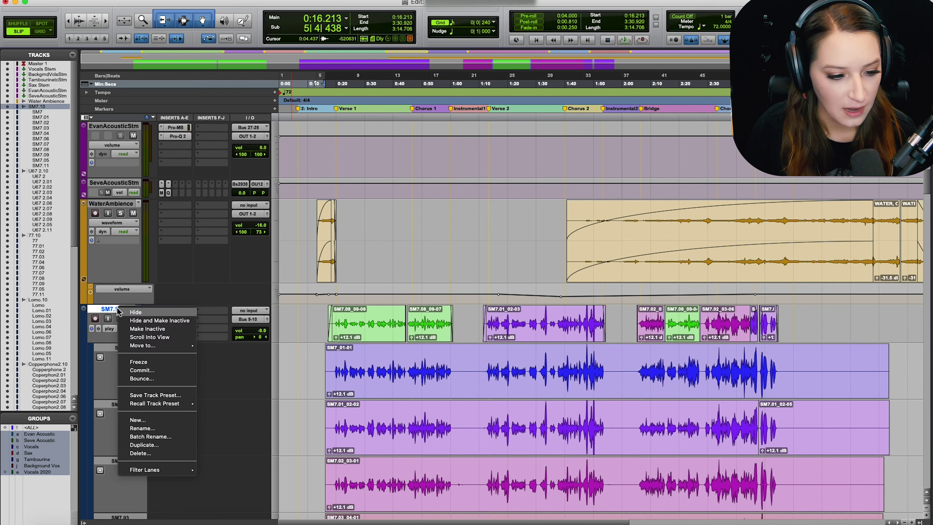
{"action": "mouse_move", "coordinate": [154, 471]}
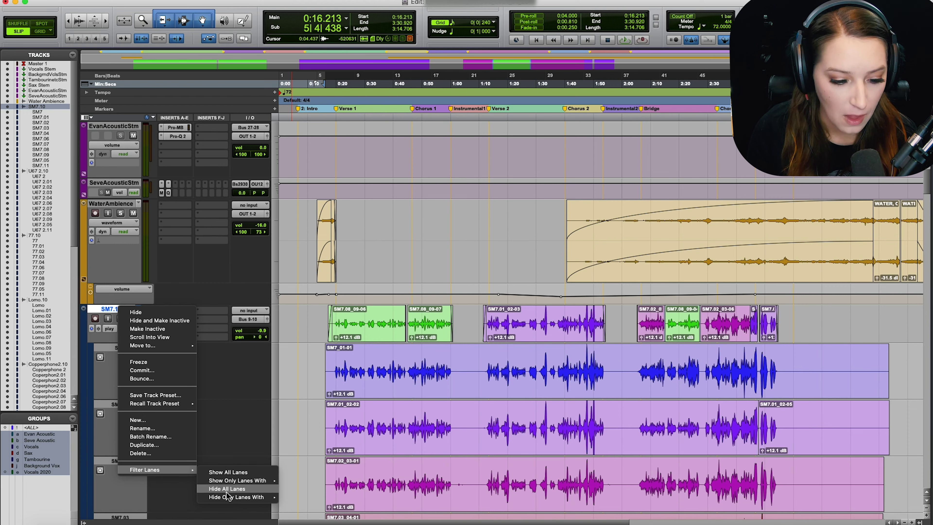
{"action": "mouse_move", "coordinate": [250, 481]}
{"action": "mouse_move", "coordinate": [333, 500]}
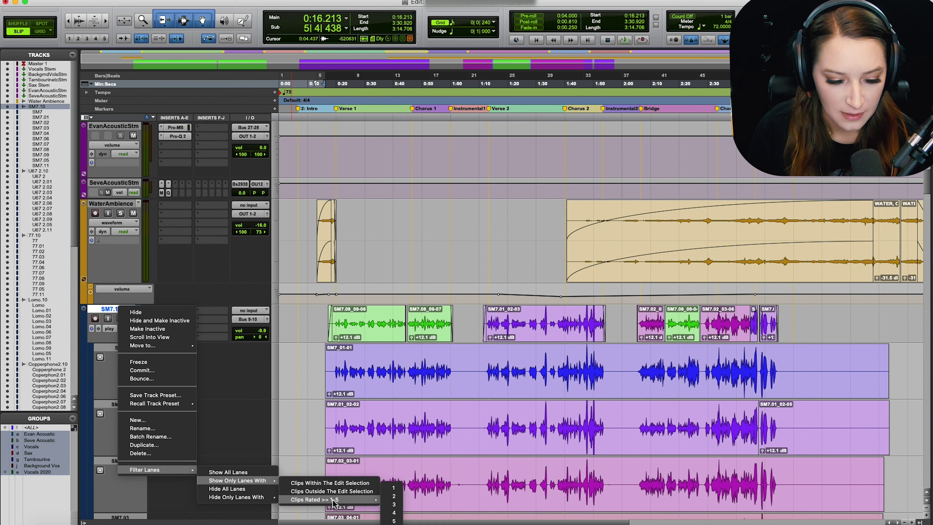
{"action": "left_click", "coordinate": [392, 521]}
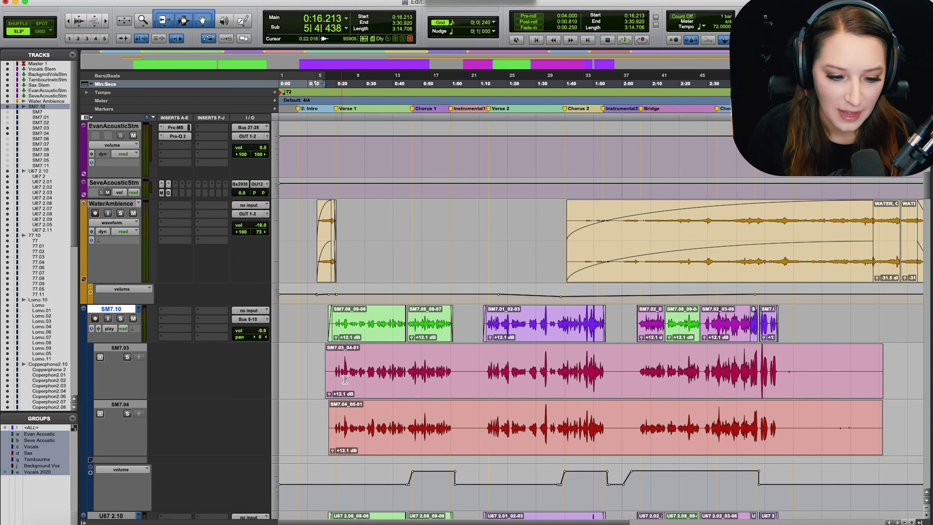
{"action": "left_click", "coordinate": [334, 364]}
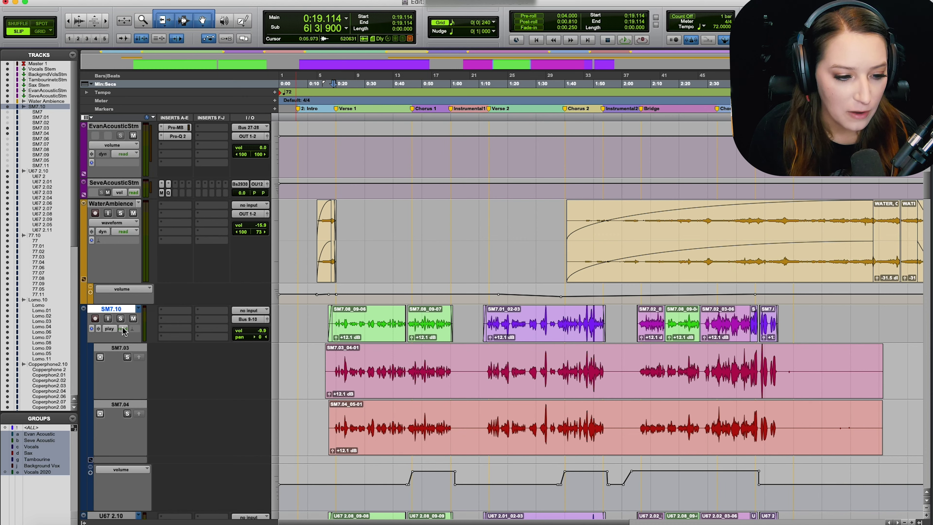
Step: Filter the SM7.10 track's lanes to hide only those with clips rated 1 or higher
{"action": "right_click", "coordinate": [124, 312]}
{"action": "mouse_move", "coordinate": [185, 471]}
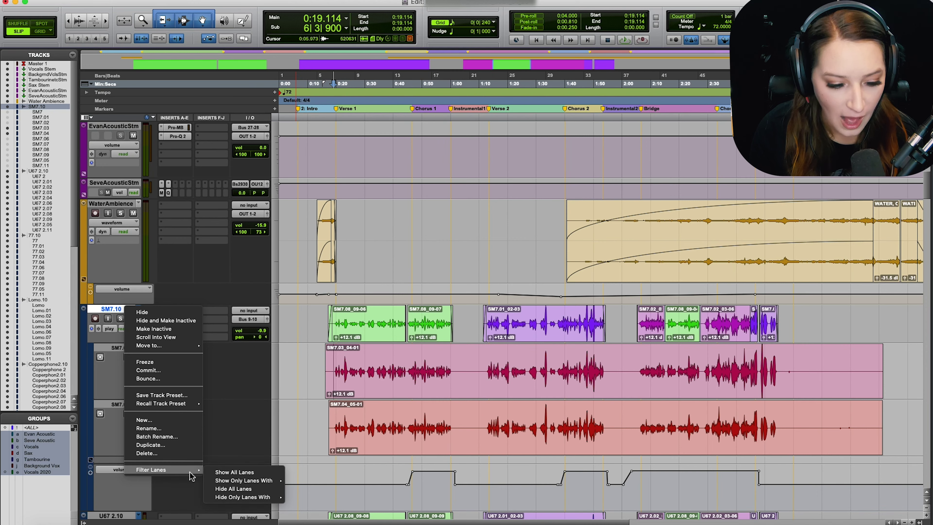
{"action": "mouse_move", "coordinate": [246, 497]}
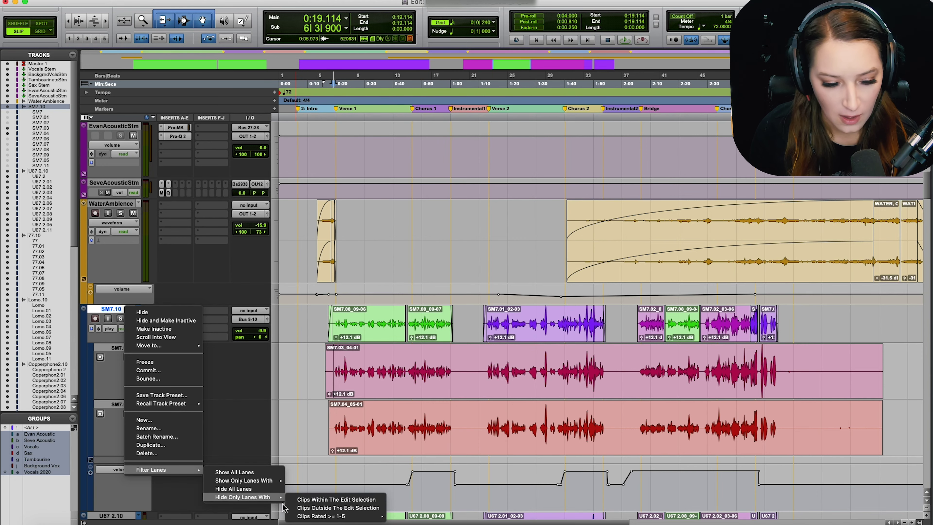
{"action": "left_click", "coordinate": [402, 490]}
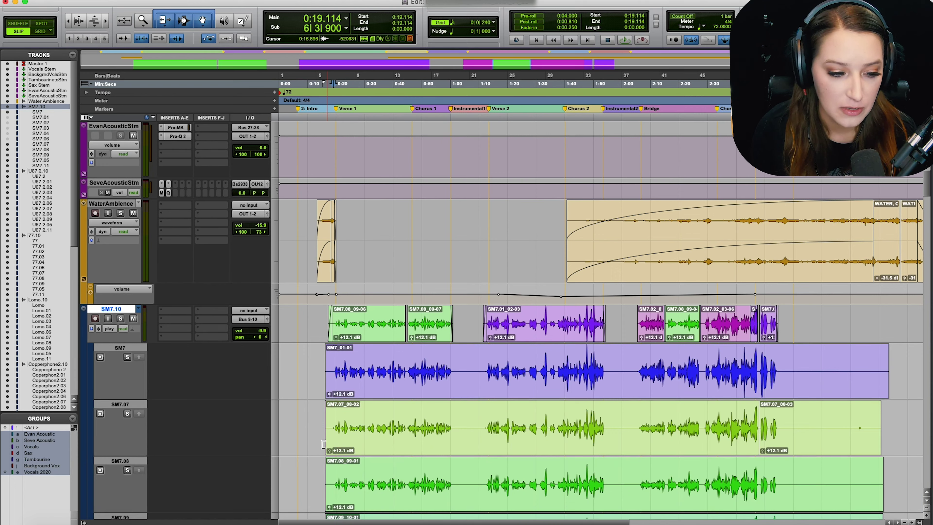
Step: Show all playlist lanes of the SM7.10 track again
{"action": "right_click", "coordinate": [116, 310]}
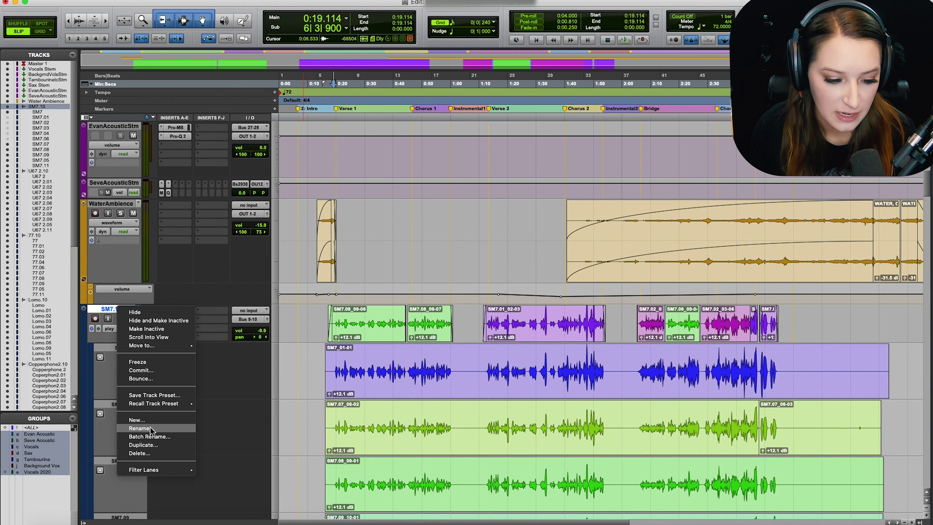
{"action": "mouse_move", "coordinate": [168, 470]}
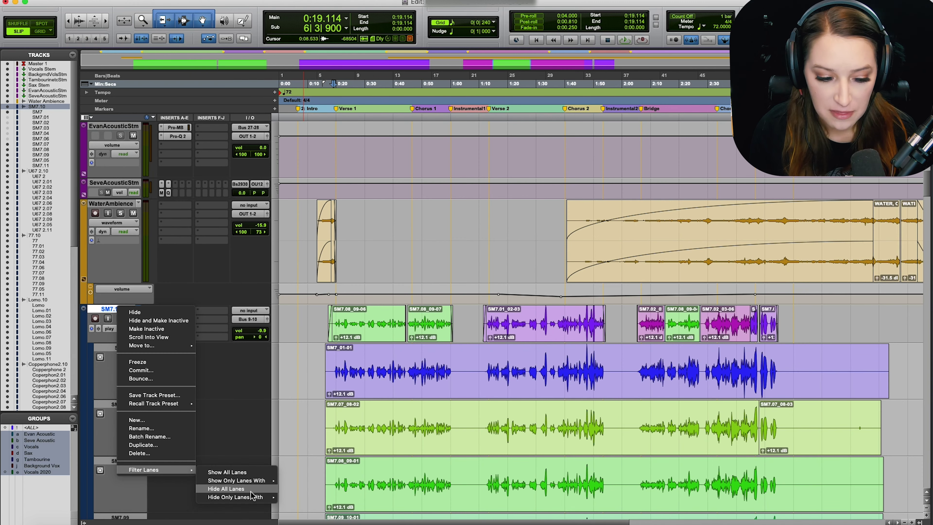
{"action": "mouse_move", "coordinate": [257, 484]}
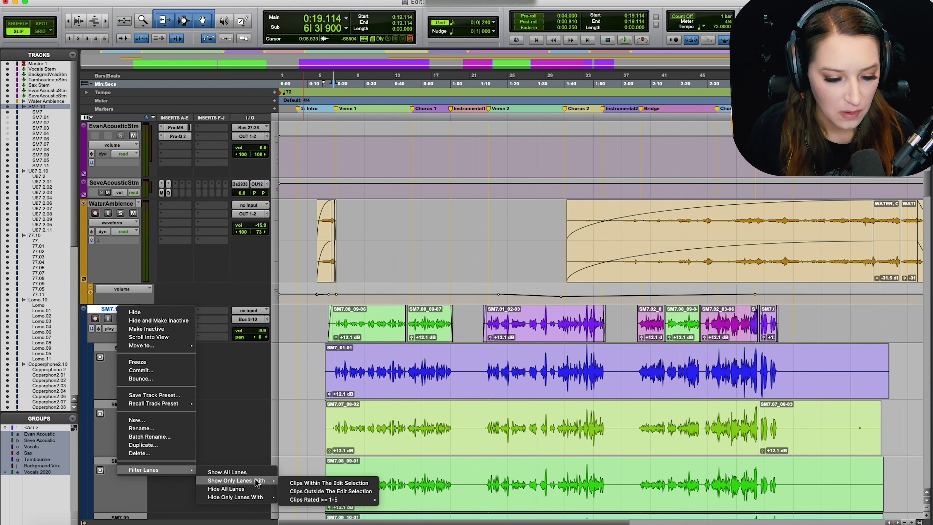
{"action": "left_click", "coordinate": [255, 474]}
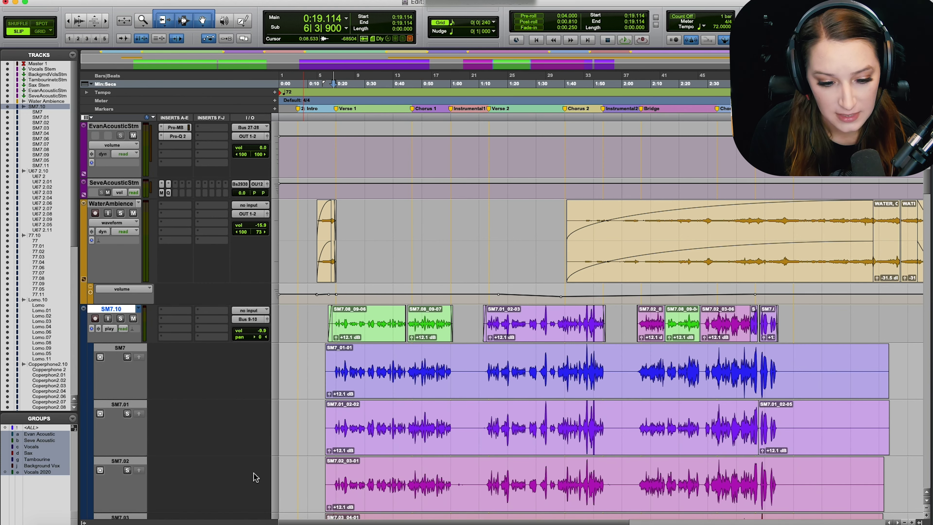
Step: Examine the lane filtering options available from the SM7.10 main track and from its SM7.02 playlist lane
{"action": "scroll", "coordinate": [440, 460], "scroll_direction": "down", "scroll_amount": 5}
{"action": "right_click", "coordinate": [115, 125]}
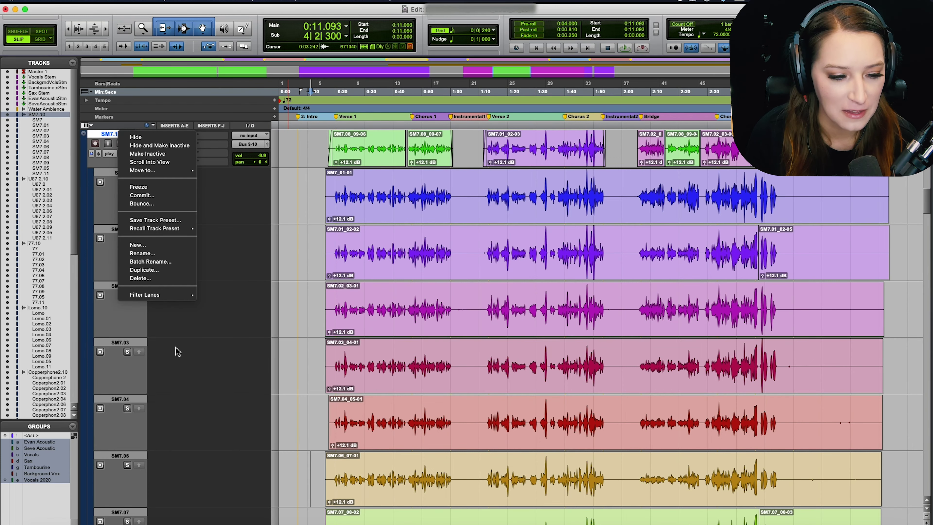
{"action": "mouse_move", "coordinate": [186, 295]}
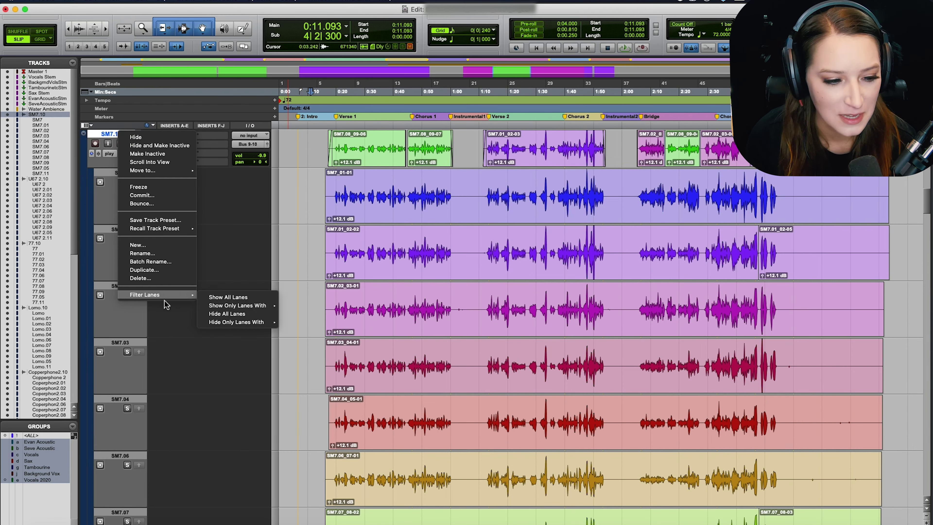
{"action": "left_click", "coordinate": [133, 313]}
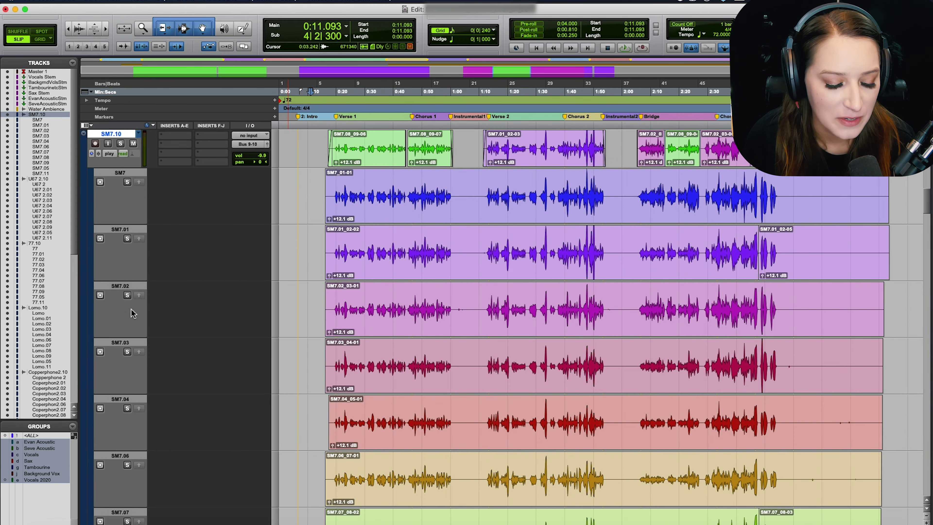
{"action": "right_click", "coordinate": [122, 288]}
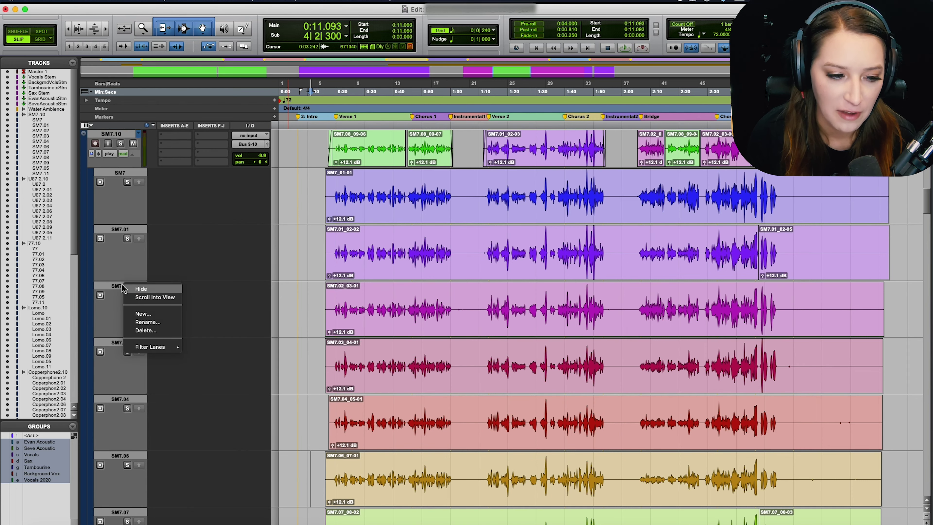
{"action": "mouse_move", "coordinate": [153, 348]}
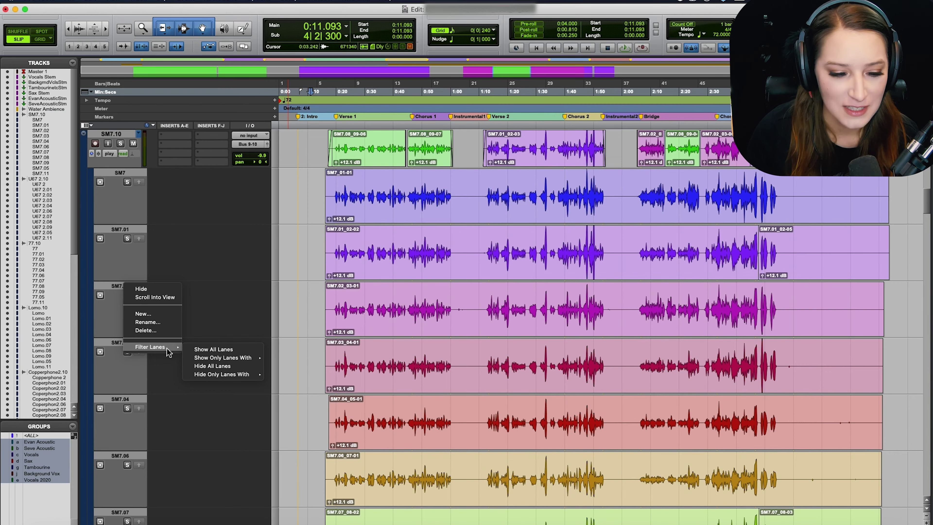
{"action": "left_click", "coordinate": [312, 371]}
Step: Open the Show Only Lanes With filter options from the SM7.09 playlist lane
{"action": "scroll", "coordinate": [312, 310], "scroll_direction": "down", "scroll_amount": 5}
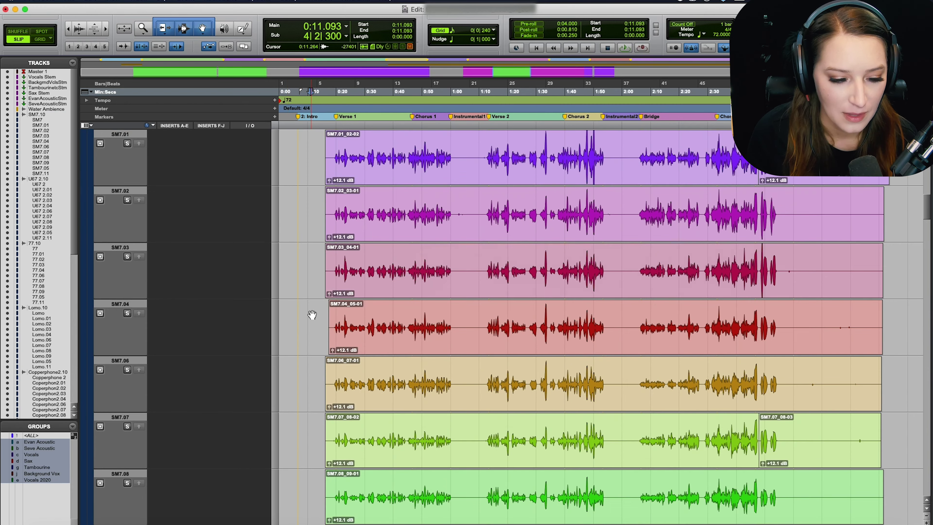
{"action": "scroll", "coordinate": [313, 315], "scroll_direction": "down", "scroll_amount": 2}
{"action": "right_click", "coordinate": [120, 304]}
{"action": "mouse_move", "coordinate": [155, 365]}
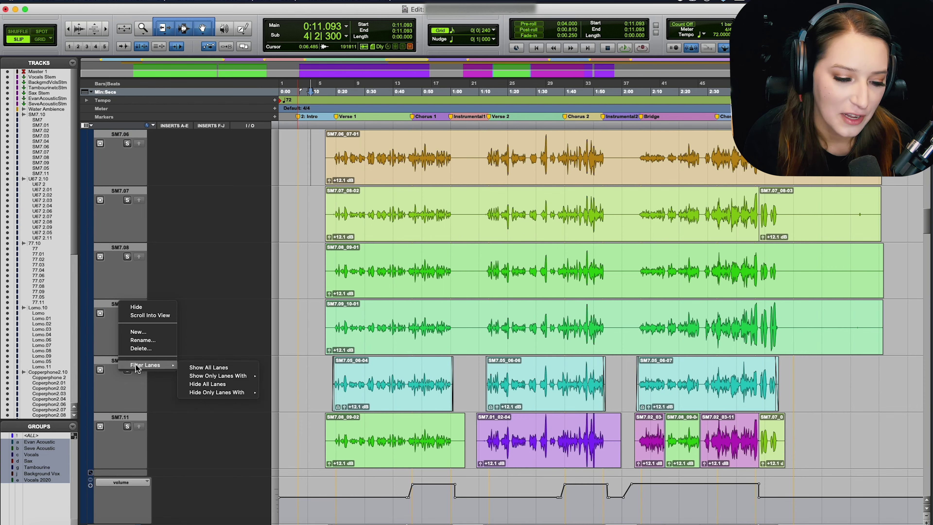
{"action": "mouse_move", "coordinate": [216, 379]}
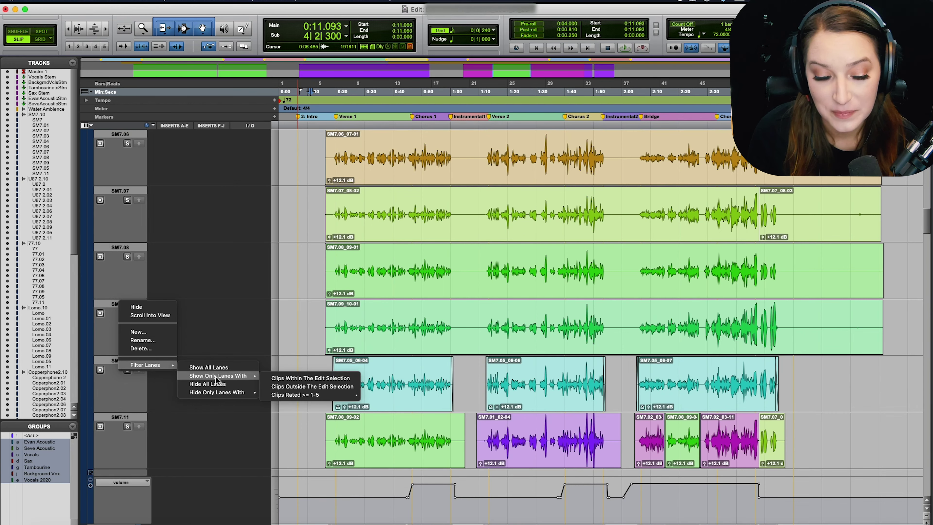